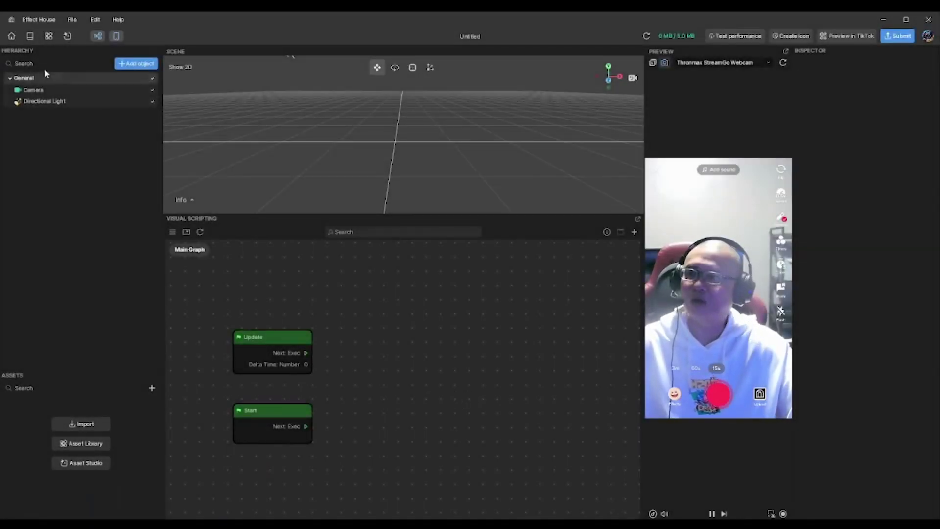
Add a Cube and set its Transform Scale Y to 5, then to 0.5
{"action": "left_click", "coordinate": [131, 69]}
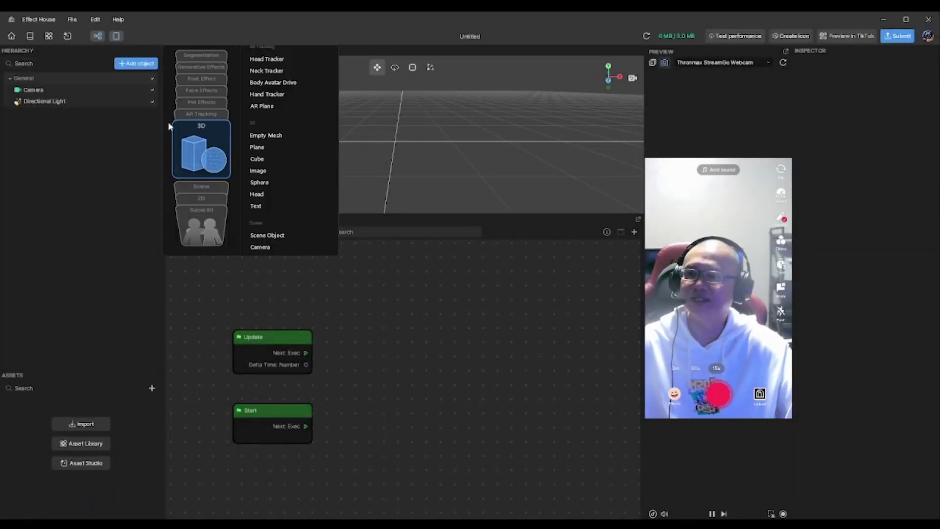
{"action": "left_click", "coordinate": [271, 163]}
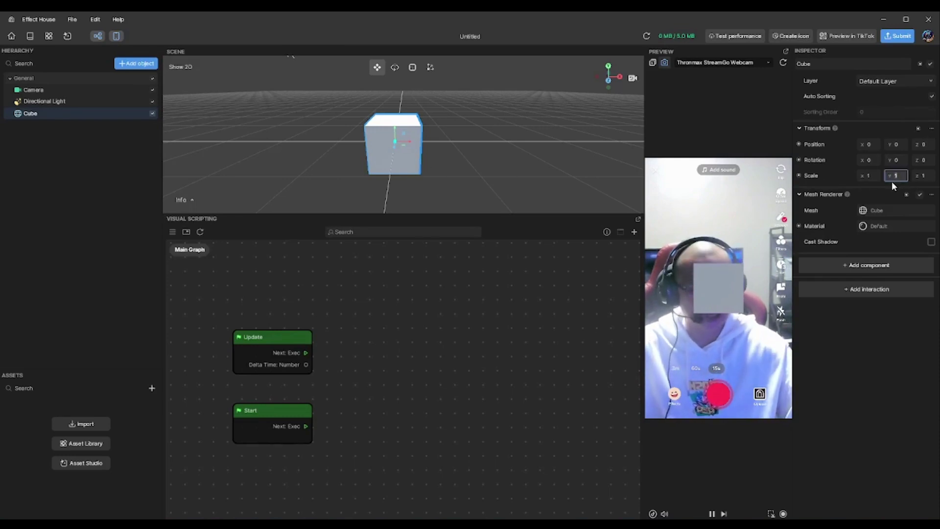
{"action": "type", "text": "5"}
{"action": "key", "text": "Return"}
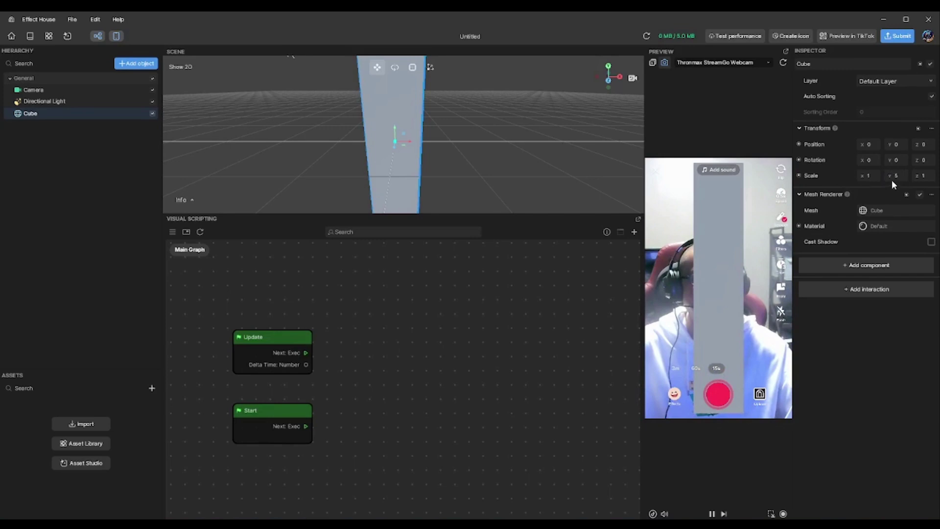
{"action": "left_click", "coordinate": [898, 174]}
{"action": "type", "text": "0."}
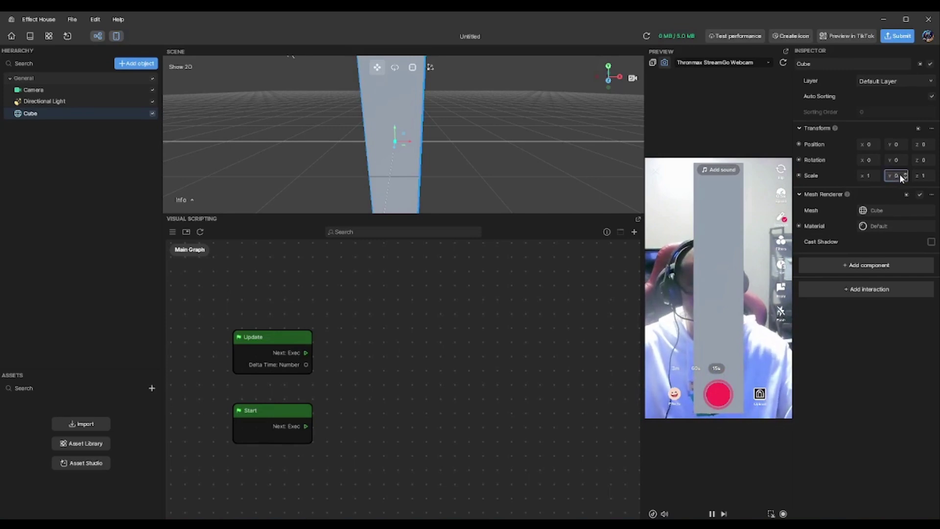
{"action": "type", "text": "5"}
{"action": "key", "text": "Return"}
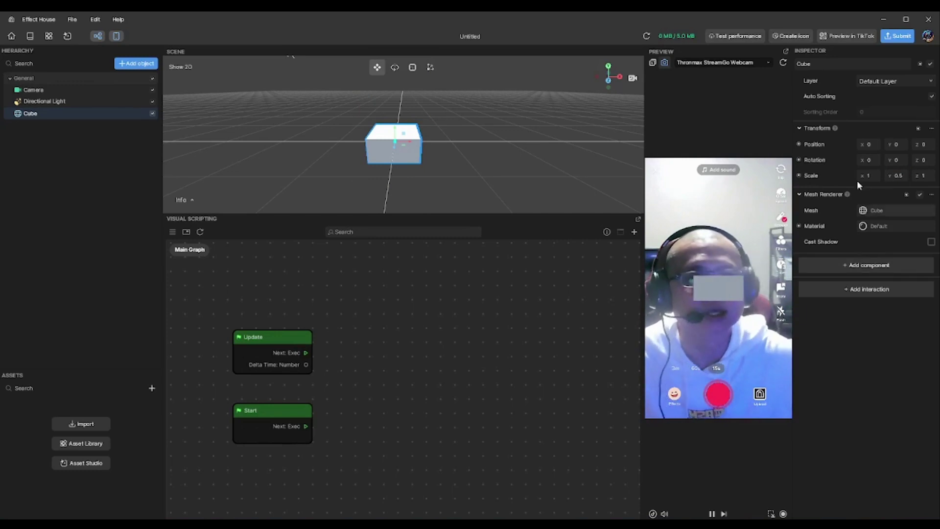
Give the cube a 3D Physics Box Collider and view it from the side
{"action": "left_click", "coordinate": [864, 267]}
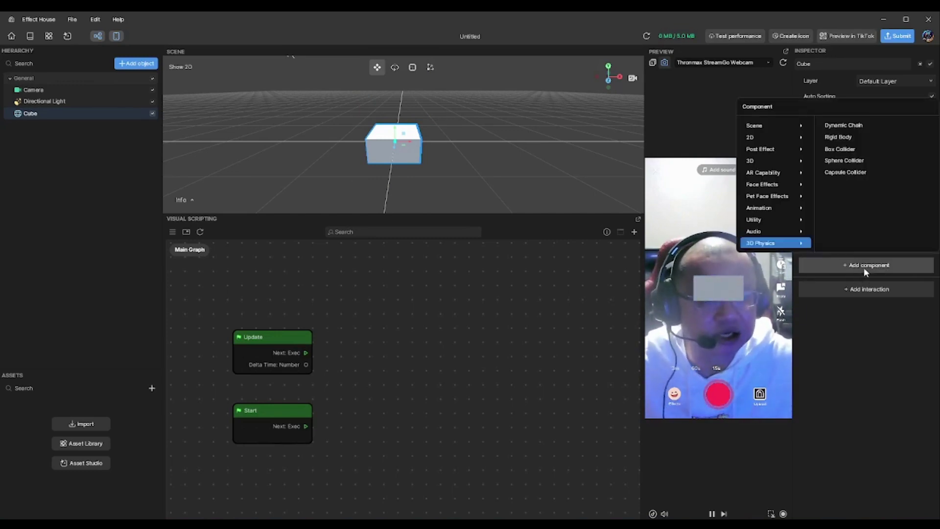
{"action": "left_click", "coordinate": [847, 149]}
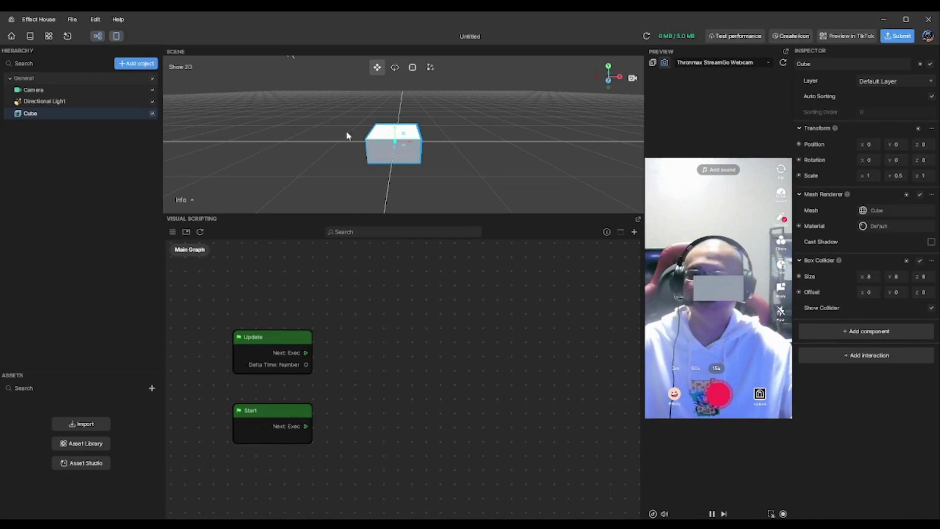
{"action": "scroll", "coordinate": [397, 152], "scroll_direction": "up", "scroll_amount": 5}
{"action": "scroll", "coordinate": [398, 155], "scroll_direction": "down", "scroll_amount": 3}
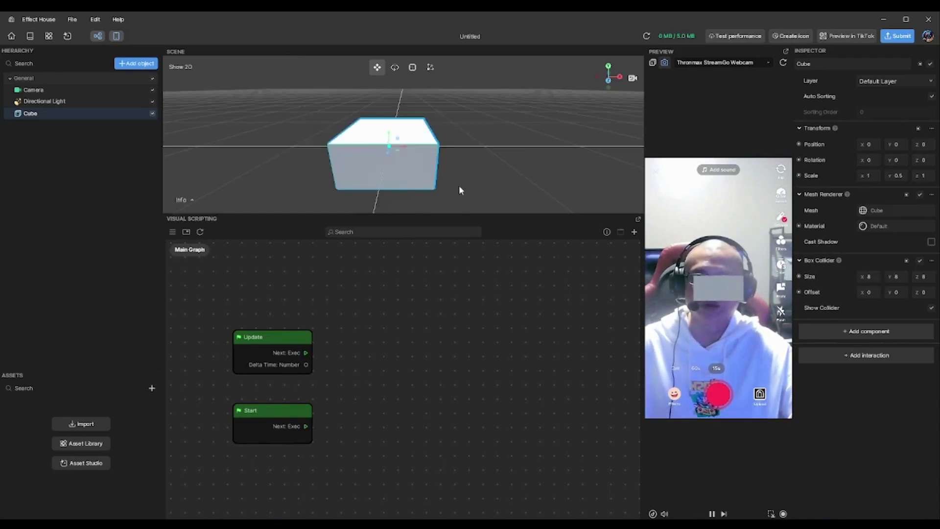
{"action": "right_click_drag", "start_coordinate": [459, 186], "coordinate": [450, 186]}
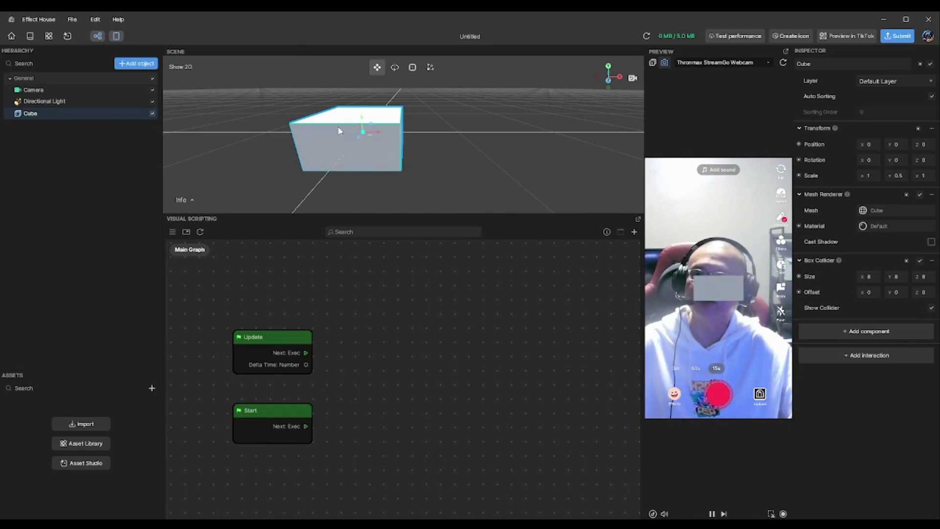
{"action": "left_click", "coordinate": [869, 279]}
{"action": "type", "text": "16"}
{"action": "key", "text": "Return"}
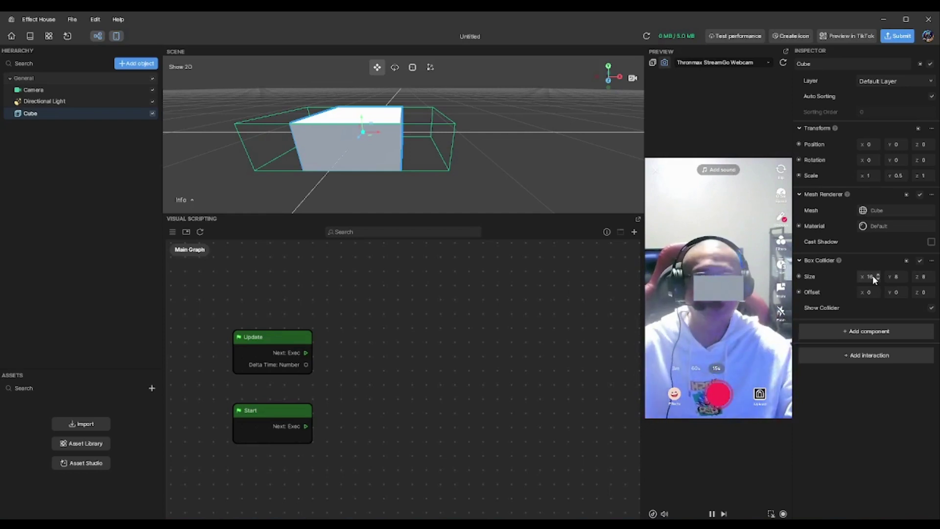
{"action": "left_click_drag", "start_coordinate": [872, 275], "coordinate": [860, 277]}
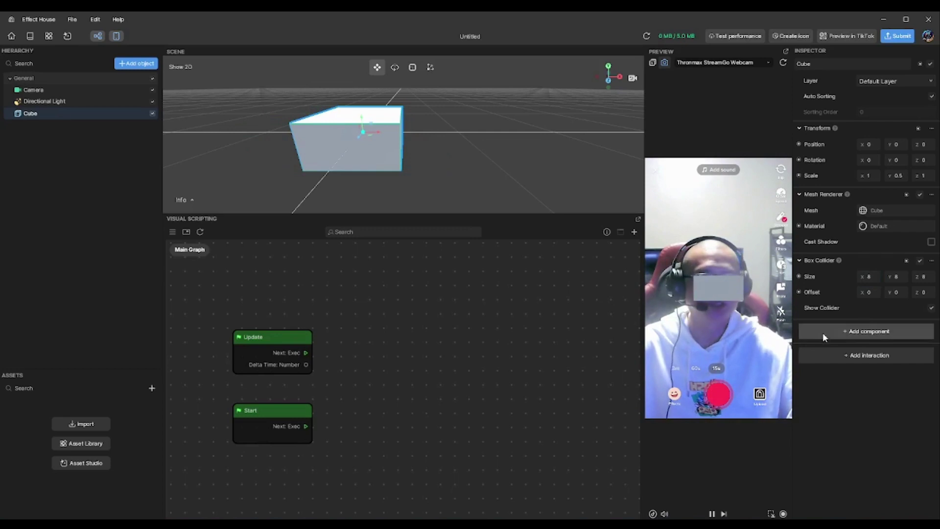
Add a Rigid Body with Is Static on and raise the cube to about Y 10.26
{"action": "left_click", "coordinate": [860, 334]}
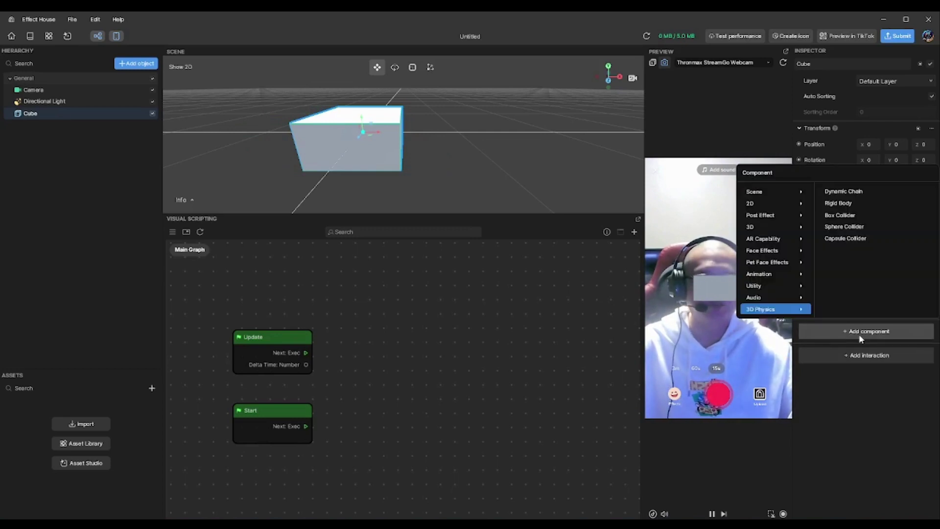
{"action": "left_click", "coordinate": [845, 202]}
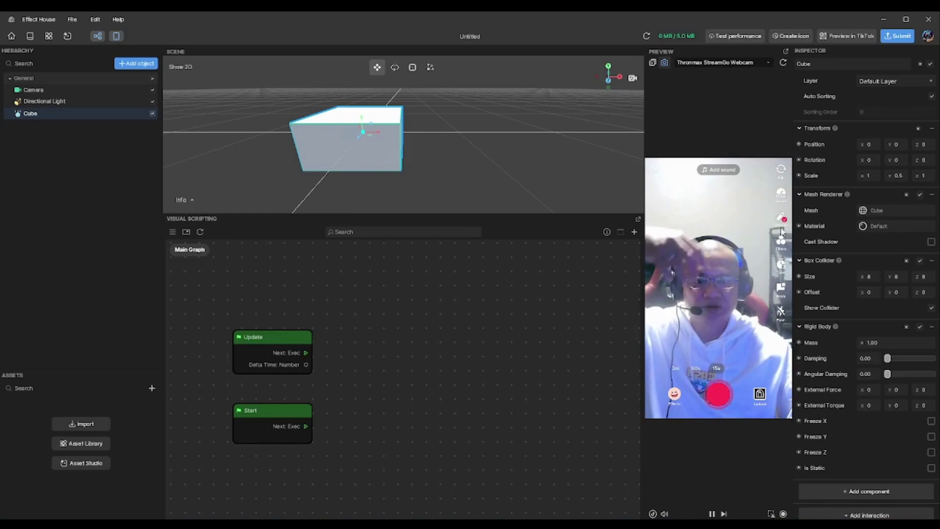
{"action": "left_click", "coordinate": [783, 63]}
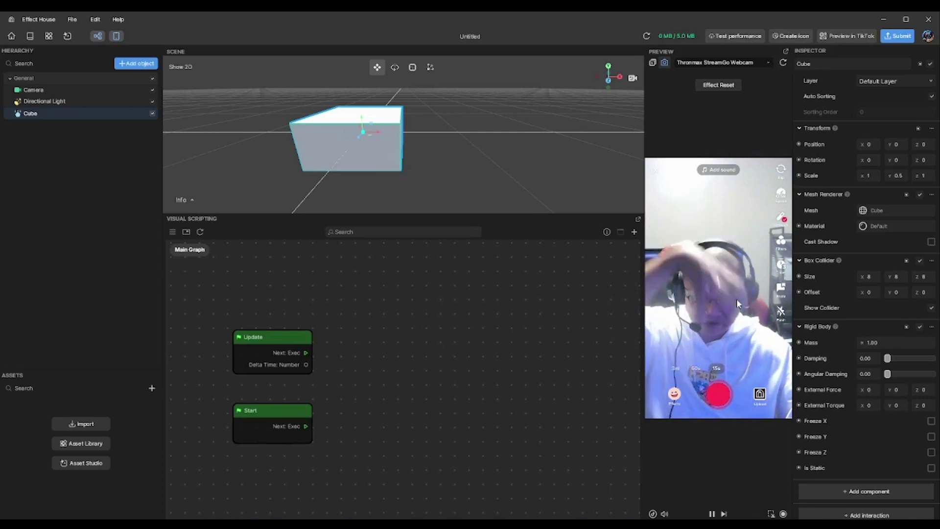
{"action": "left_click", "coordinate": [931, 469]}
{"action": "left_click", "coordinate": [783, 62]}
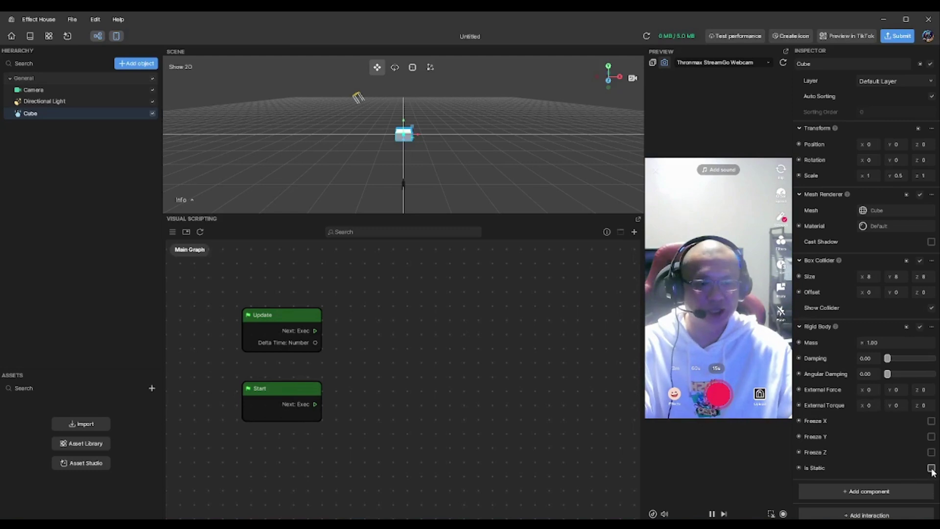
{"action": "left_click", "coordinate": [783, 63]}
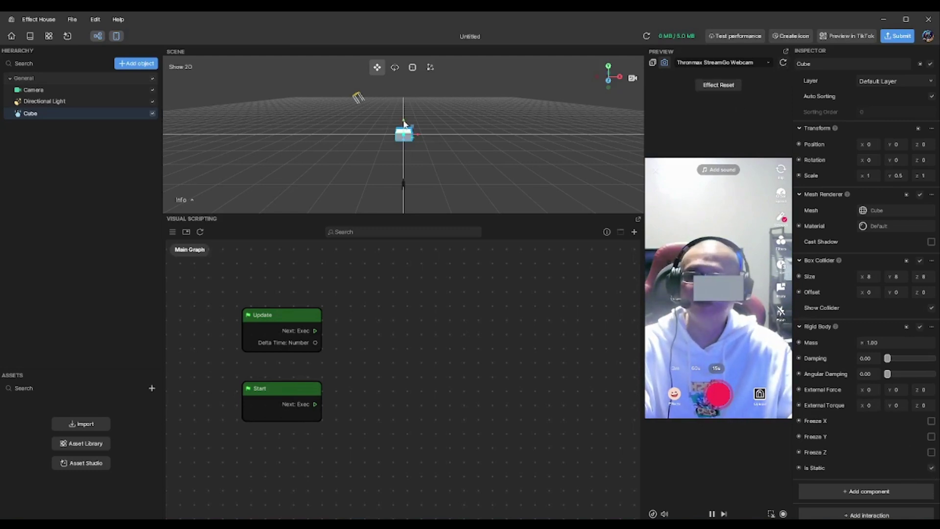
{"action": "left_click_drag", "start_coordinate": [404, 124], "coordinate": [405, 106]}
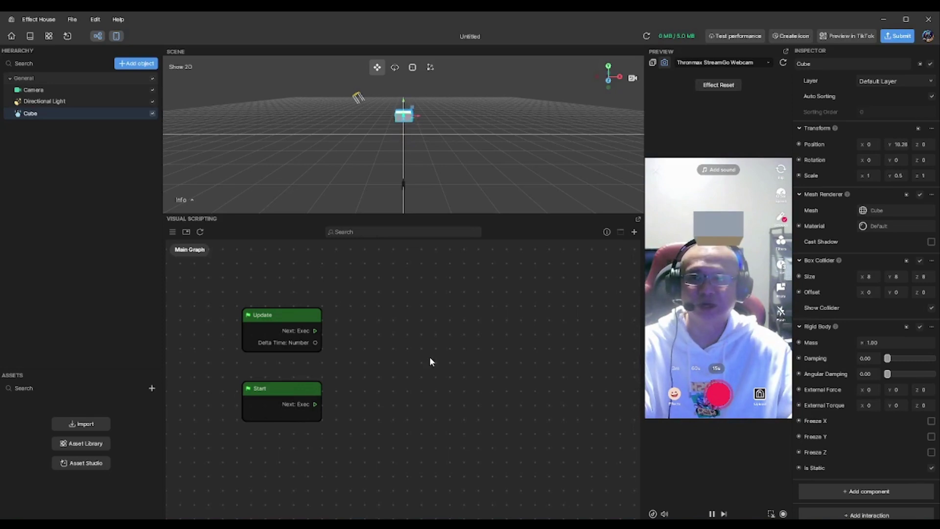
Add a Screen Tap event node wired to a Set Is Static node for the cube
{"action": "middle_click_drag", "start_coordinate": [450, 364], "coordinate": [418, 375]}
{"action": "right_click", "coordinate": [360, 352]}
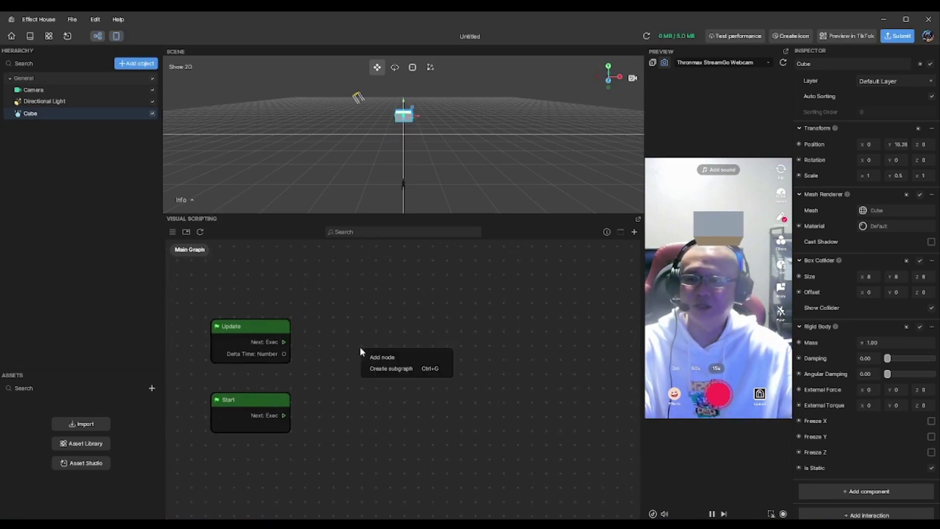
{"action": "left_click", "coordinate": [385, 359]}
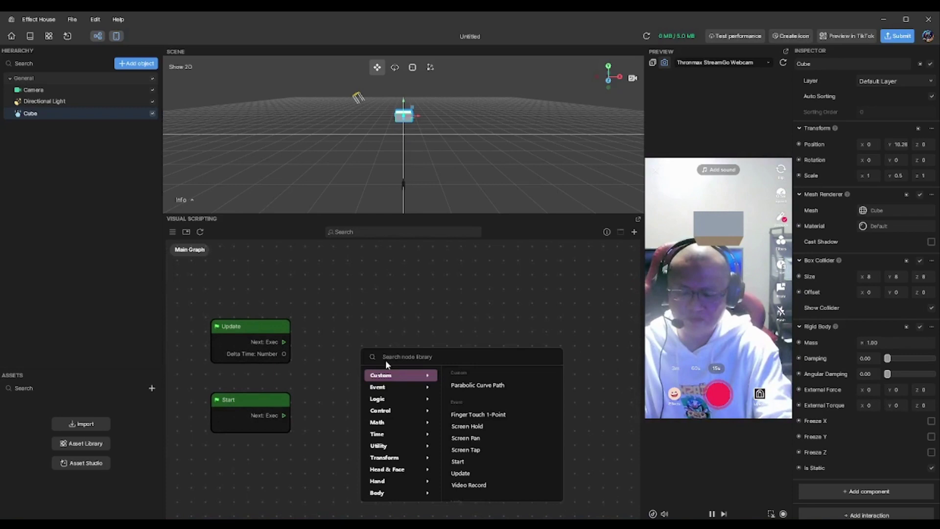
{"action": "type", "text": "sc"}
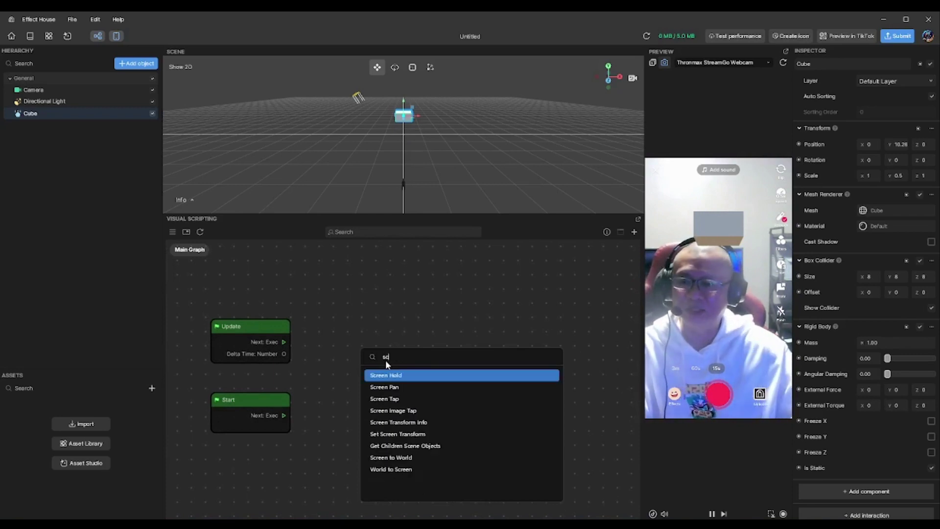
{"action": "left_click", "coordinate": [374, 398]}
{"action": "left_click_drag", "start_coordinate": [397, 360], "coordinate": [367, 341]}
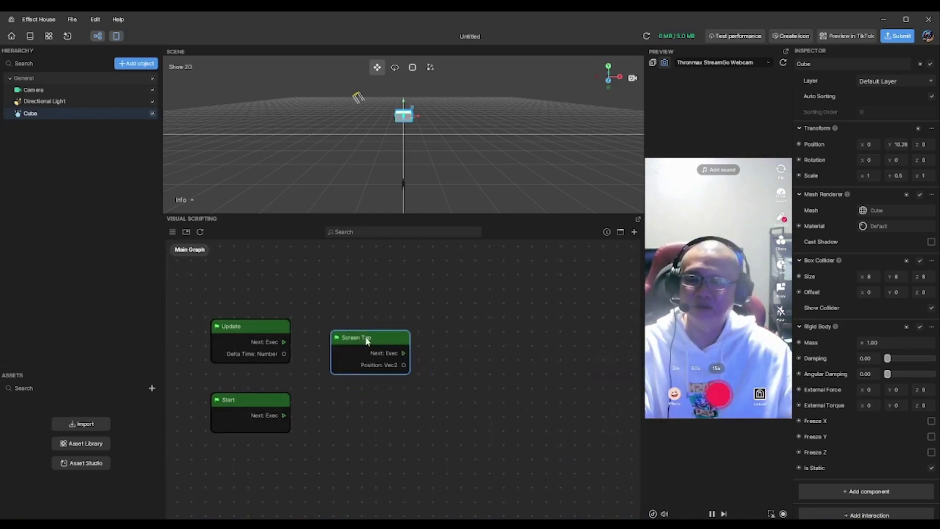
{"action": "middle_click_drag", "start_coordinate": [450, 349], "coordinate": [405, 381]}
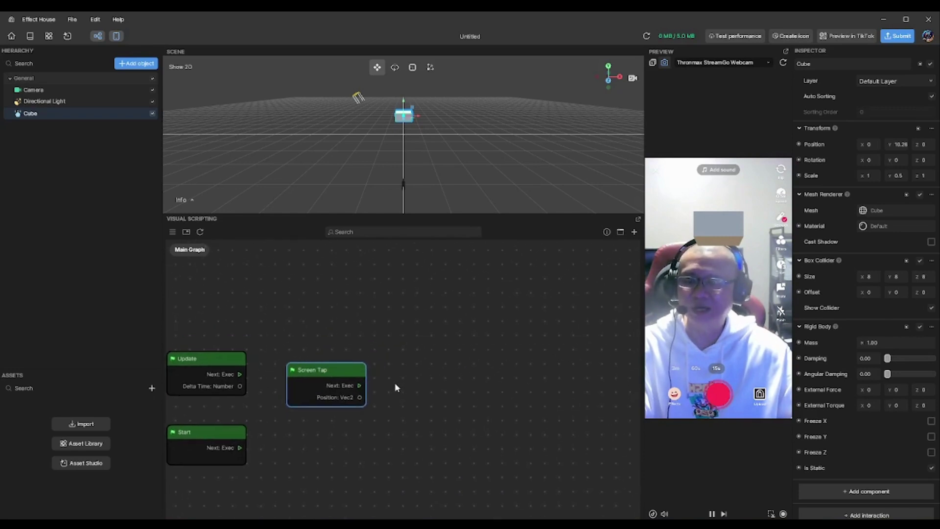
{"action": "left_click_drag", "start_coordinate": [390, 375], "coordinate": [388, 374]}
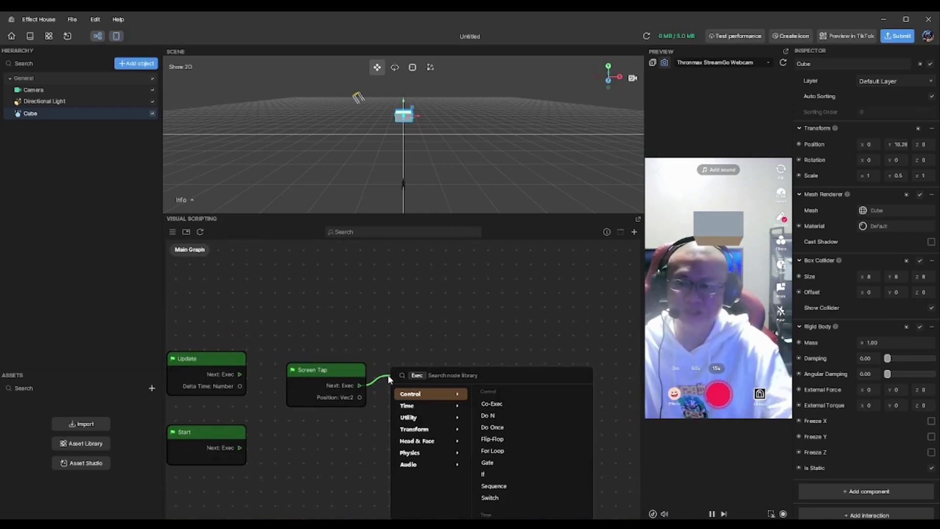
{"action": "left_click", "coordinate": [478, 360]}
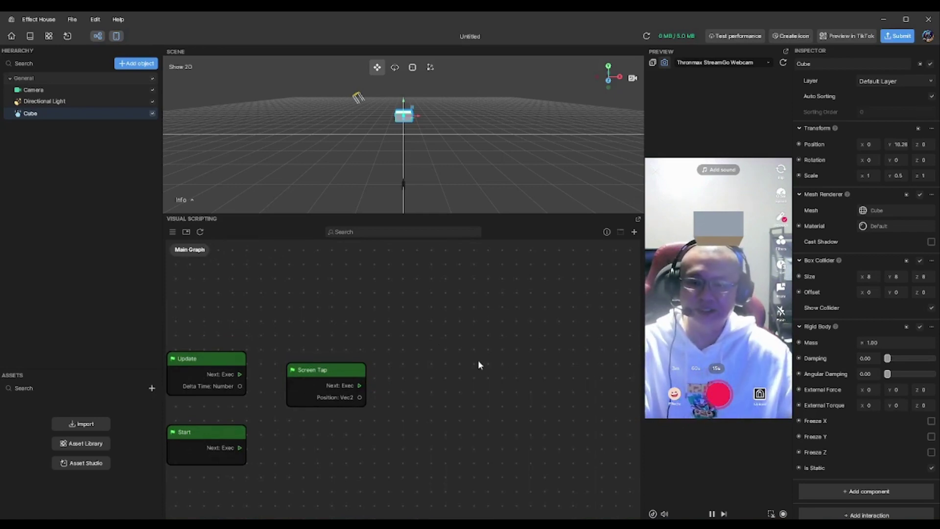
{"action": "left_click", "coordinate": [799, 467]}
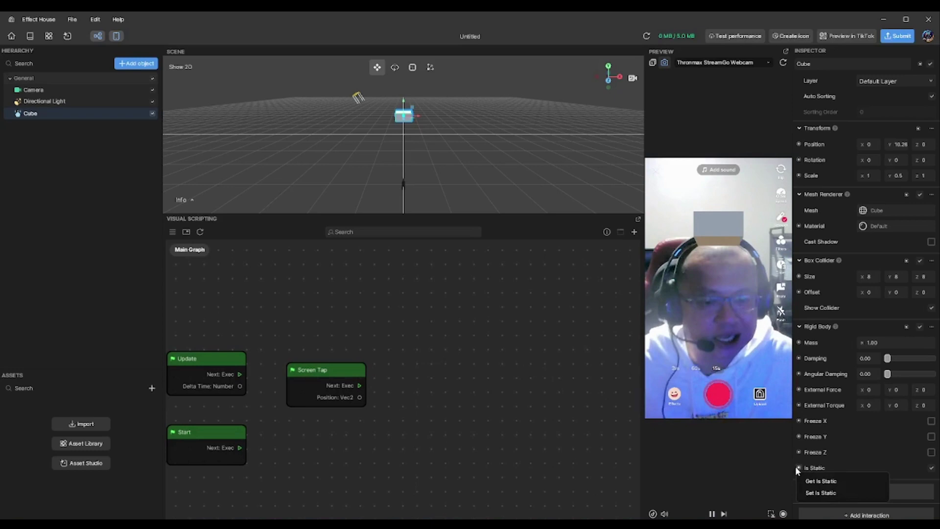
{"action": "left_click", "coordinate": [820, 492]}
{"action": "left_click_drag", "start_coordinate": [441, 395], "coordinate": [436, 354]}
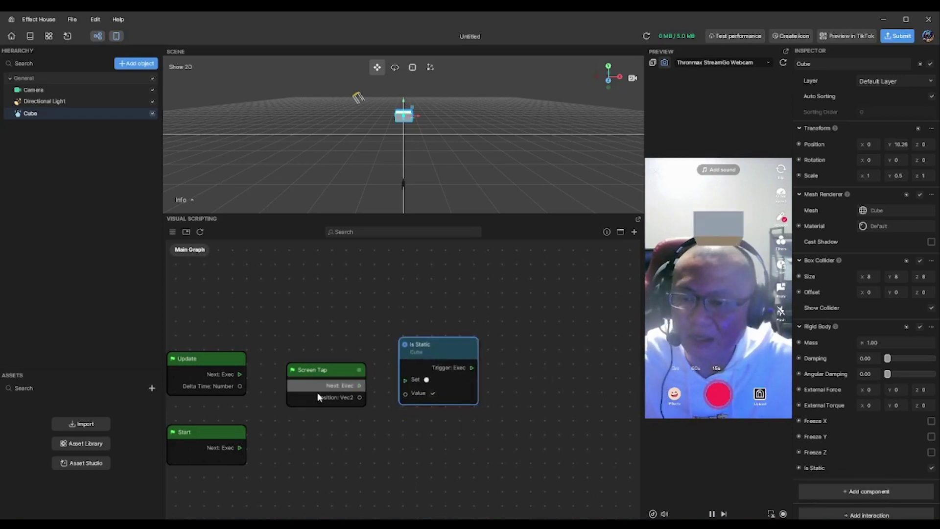
{"action": "left_click_drag", "start_coordinate": [360, 385], "coordinate": [404, 380]}
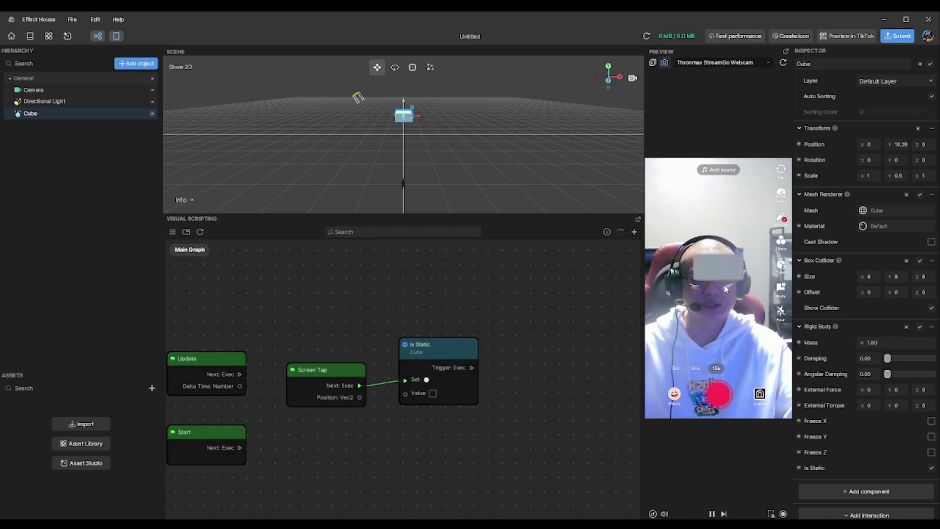
Add a Wait for Seconds node after the Is Static node
{"action": "left_click", "coordinate": [782, 68]}
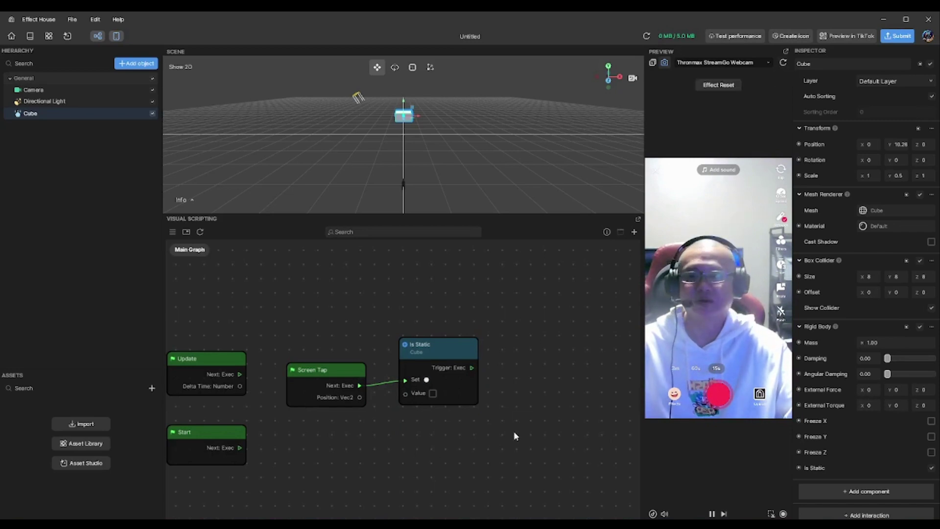
{"action": "scroll", "coordinate": [514, 436], "scroll_direction": "right", "scroll_amount": 3}
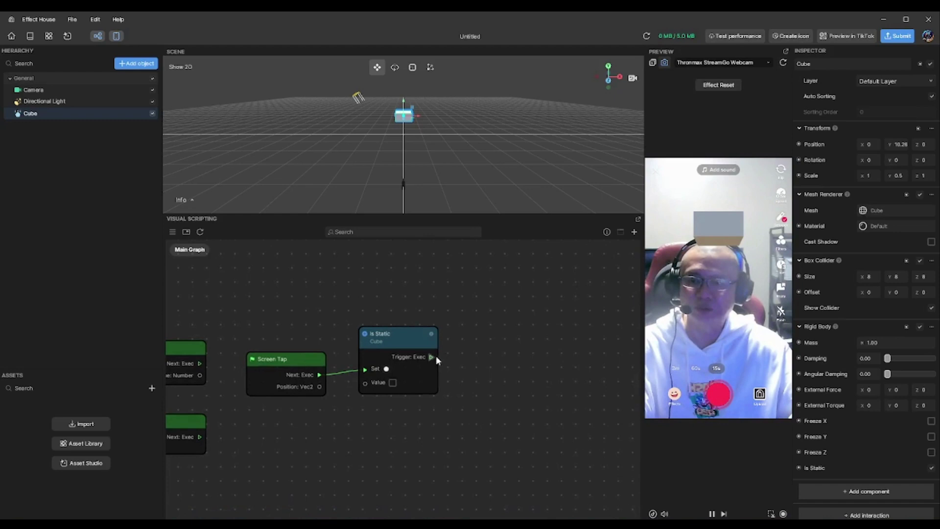
{"action": "left_click_drag", "start_coordinate": [431, 356], "coordinate": [473, 353]}
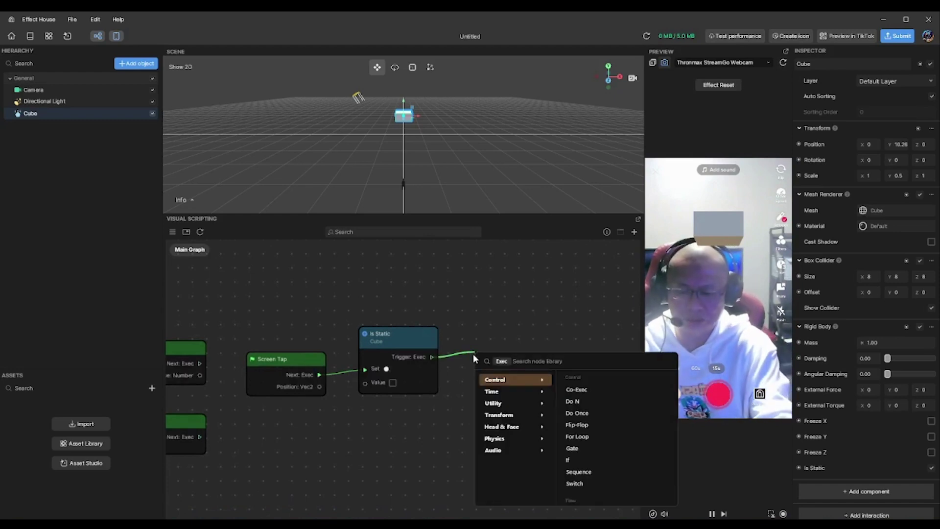
{"action": "type", "text": "wait"}
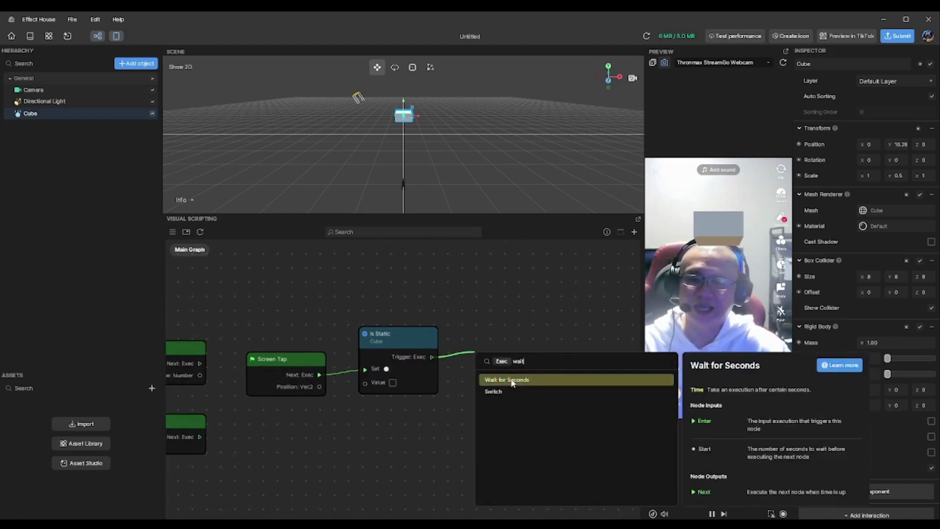
{"action": "left_click", "coordinate": [509, 379]}
{"action": "left_click_drag", "start_coordinate": [520, 358], "coordinate": [520, 339]}
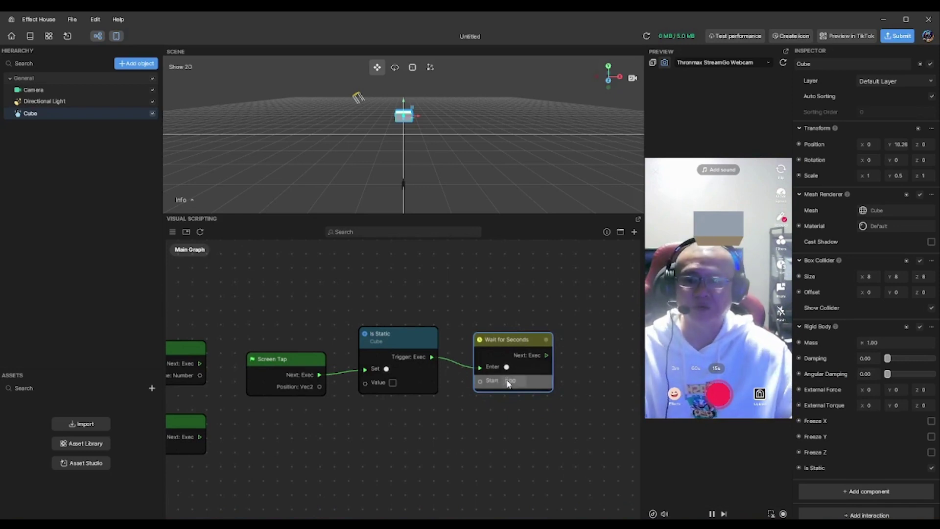
Duplicate the Is Static node, run it after the wait, and tick its Value
{"action": "scroll", "coordinate": [479, 464], "scroll_direction": "right", "scroll_amount": 3}
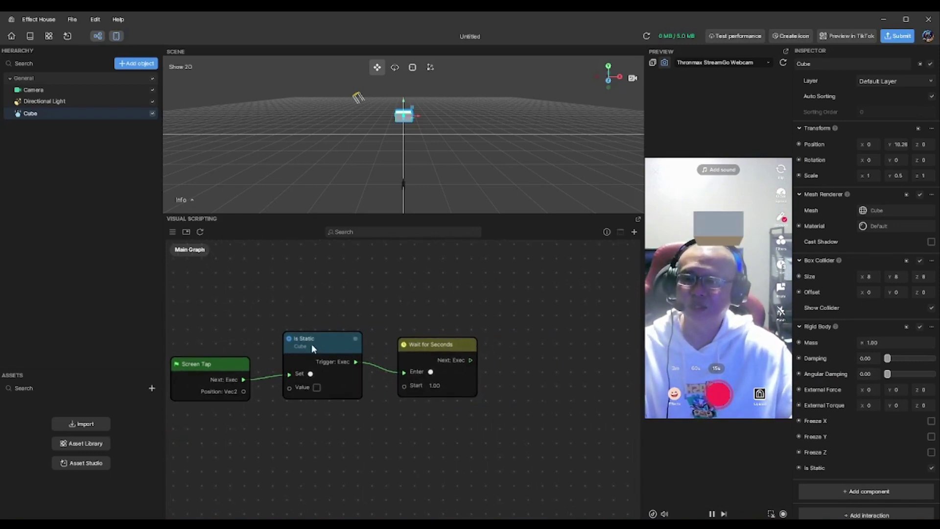
{"action": "key", "text": "ctrl+d"}
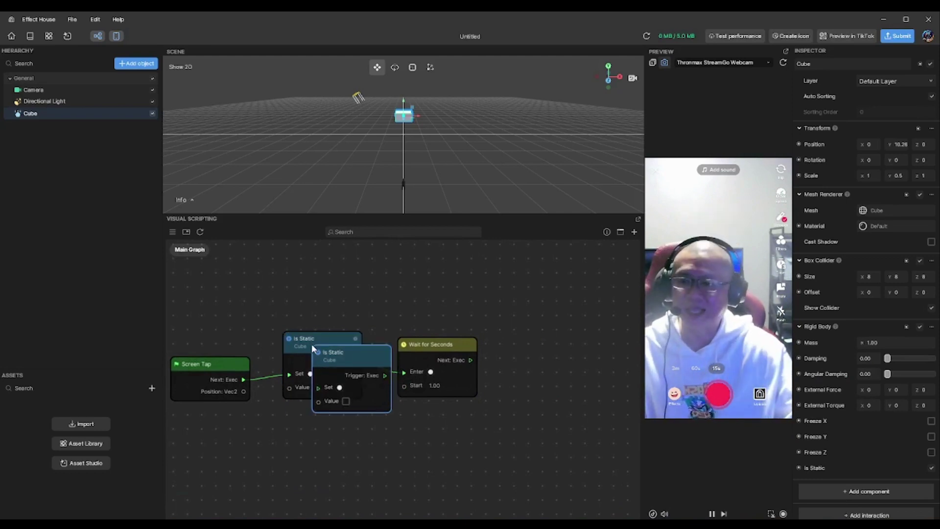
{"action": "left_click_drag", "start_coordinate": [328, 357], "coordinate": [527, 337]}
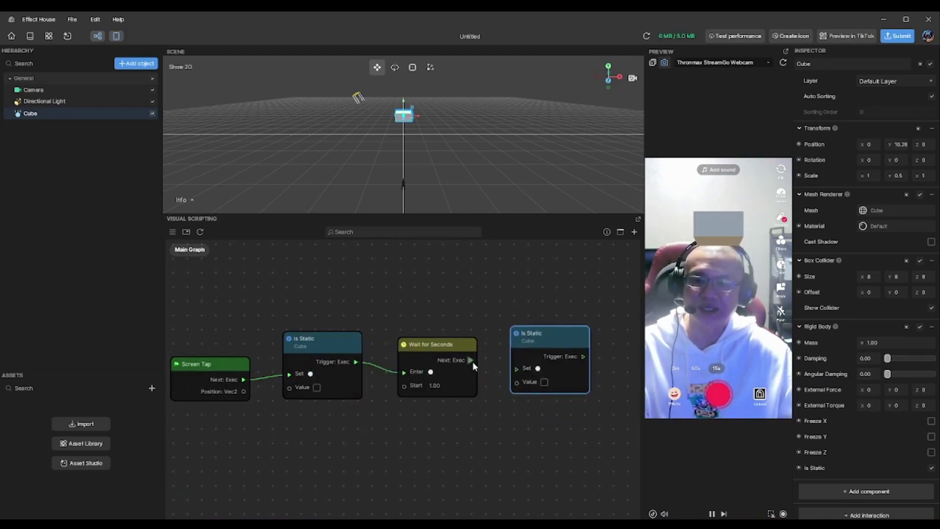
{"action": "left_click_drag", "start_coordinate": [471, 360], "coordinate": [516, 368]}
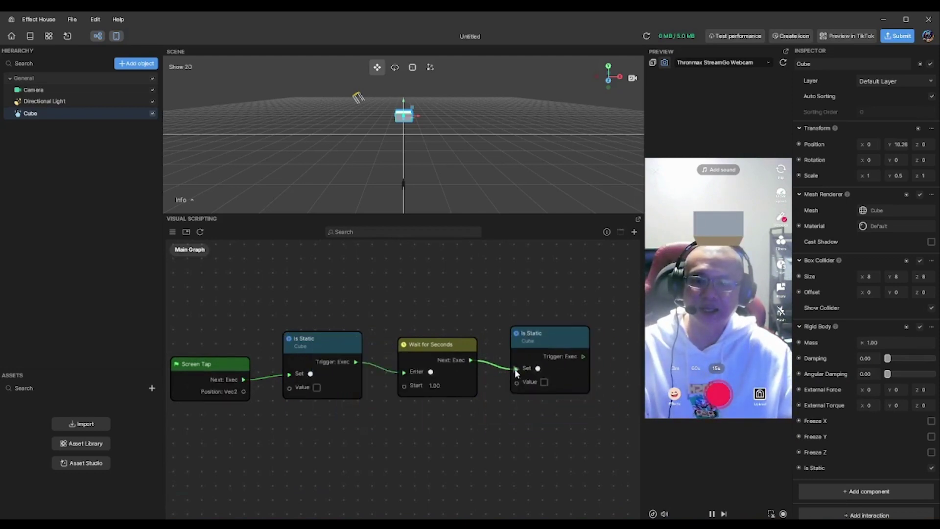
{"action": "left_click", "coordinate": [545, 382]}
Add a Set Position node for the cube, triggered after the second Is Static
{"action": "middle_click_drag", "start_coordinate": [564, 436], "coordinate": [472, 450]}
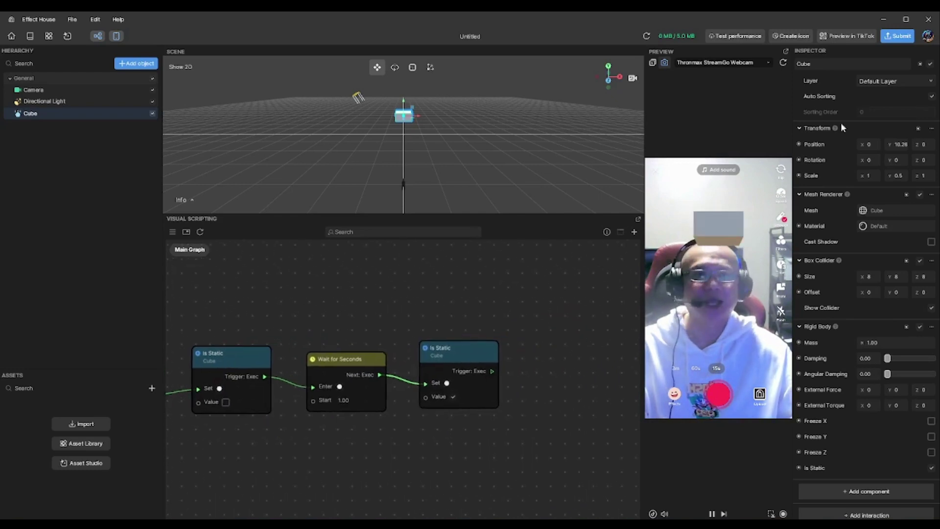
{"action": "left_click", "coordinate": [799, 144]}
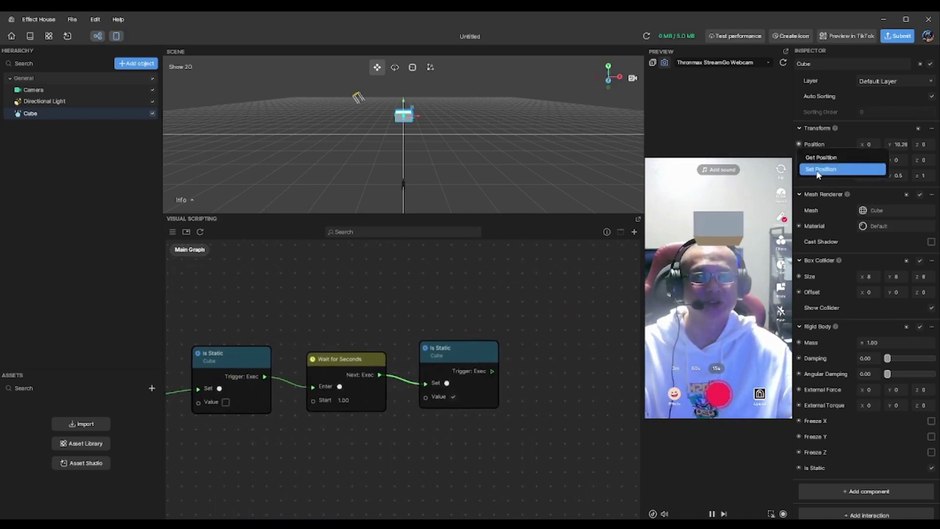
{"action": "left_click", "coordinate": [817, 169]}
{"action": "left_click", "coordinate": [584, 348]}
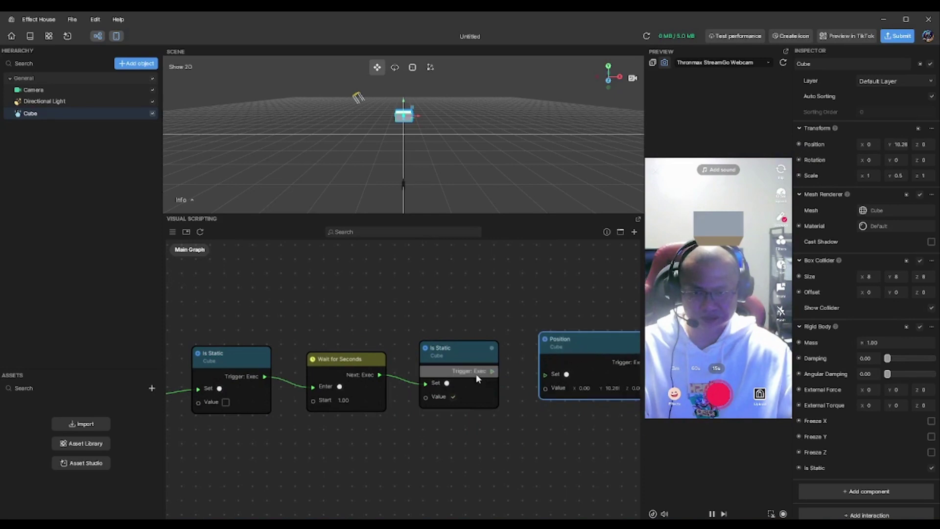
{"action": "left_click_drag", "start_coordinate": [492, 371], "coordinate": [543, 375]}
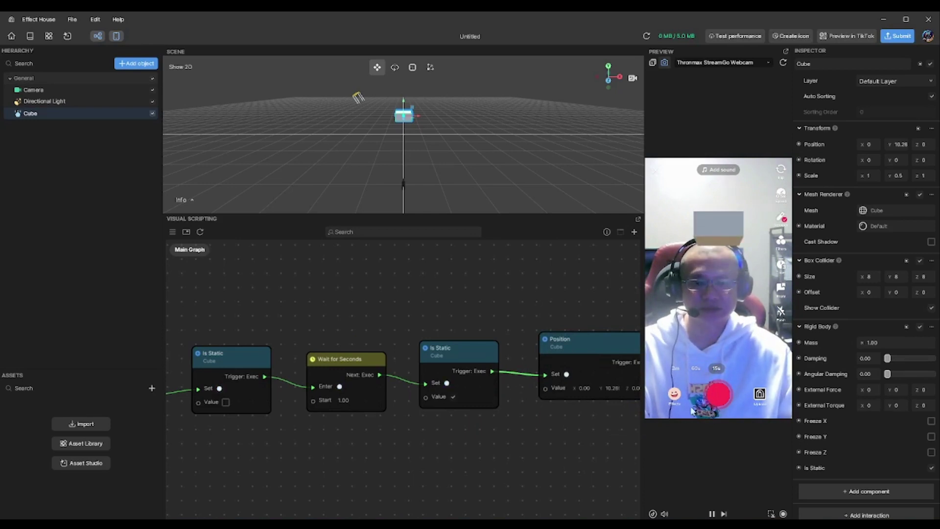
{"action": "scroll", "coordinate": [477, 457], "scroll_direction": "down", "scroll_amount": 3}
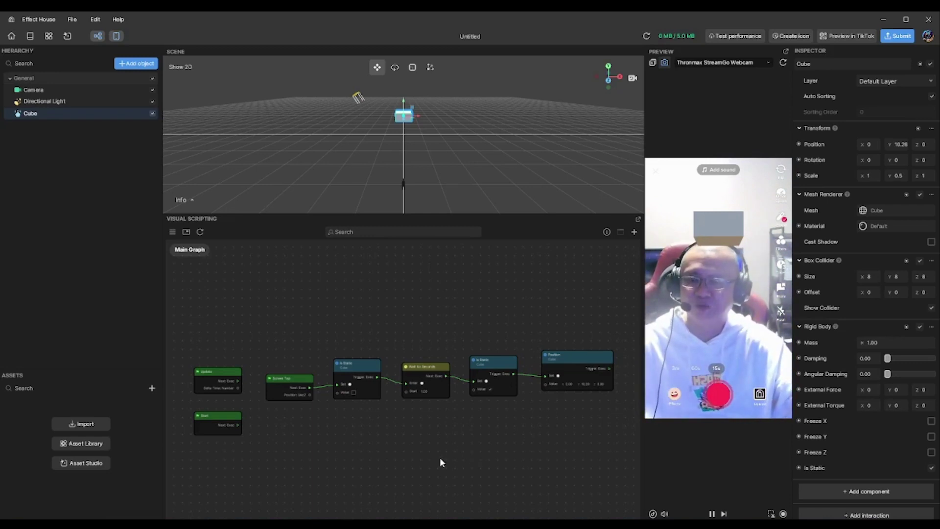
Add a cube below the head, scale X and Z to 20, and add a Box Collider
{"action": "left_click_drag", "start_coordinate": [440, 459], "coordinate": [439, 443]}
{"action": "left_click", "coordinate": [122, 64]}
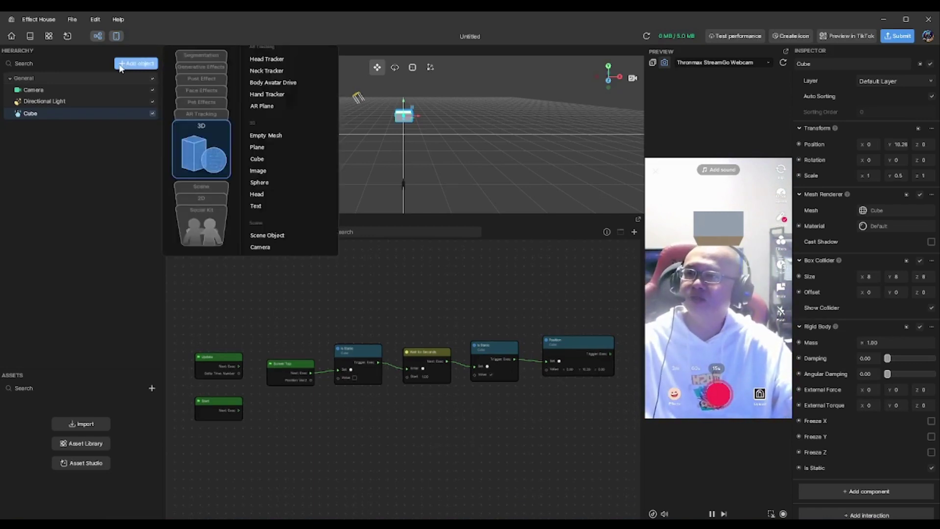
{"action": "left_click", "coordinate": [257, 159]}
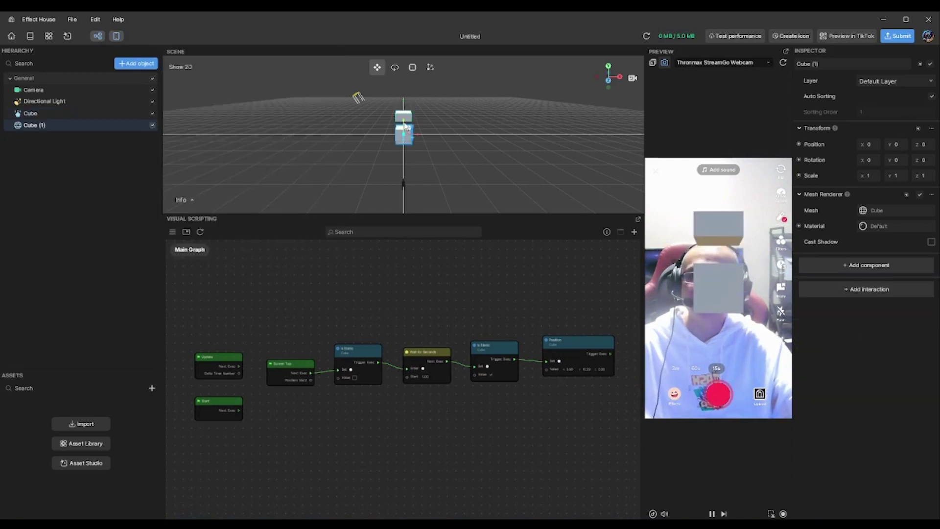
{"action": "left_click_drag", "start_coordinate": [405, 126], "coordinate": [405, 148]}
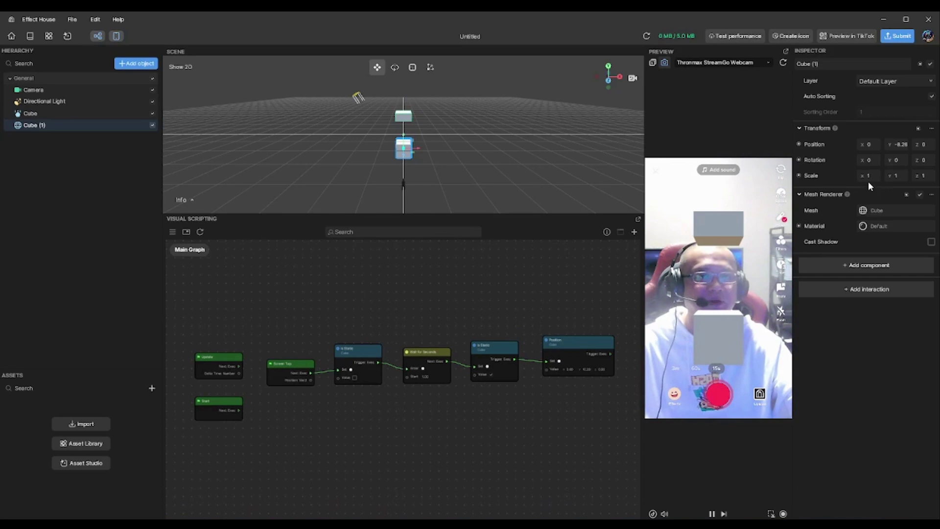
{"action": "type", "text": "20"}
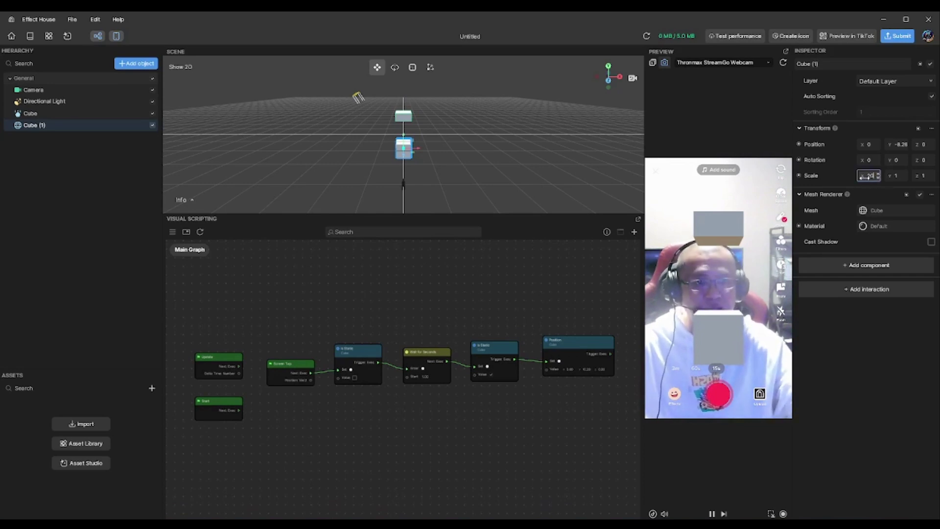
{"action": "key", "text": "Return"}
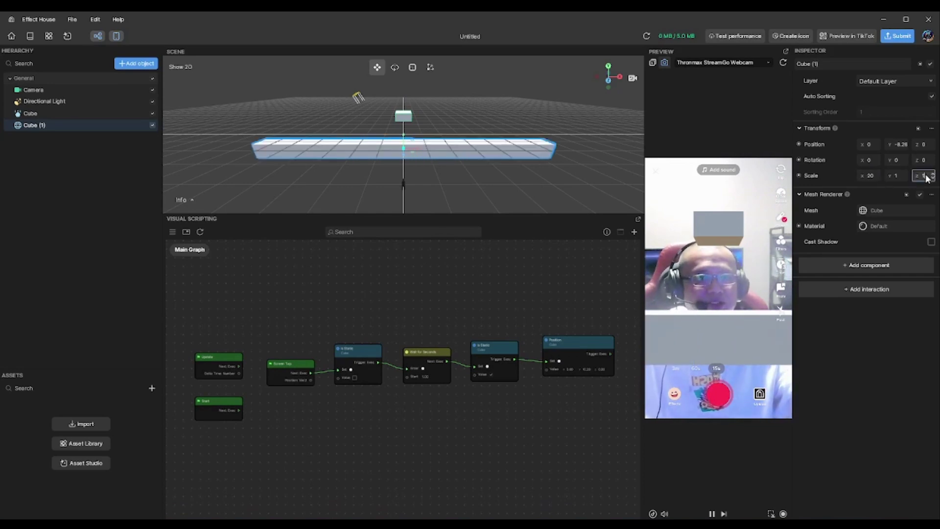
{"action": "type", "text": "20"}
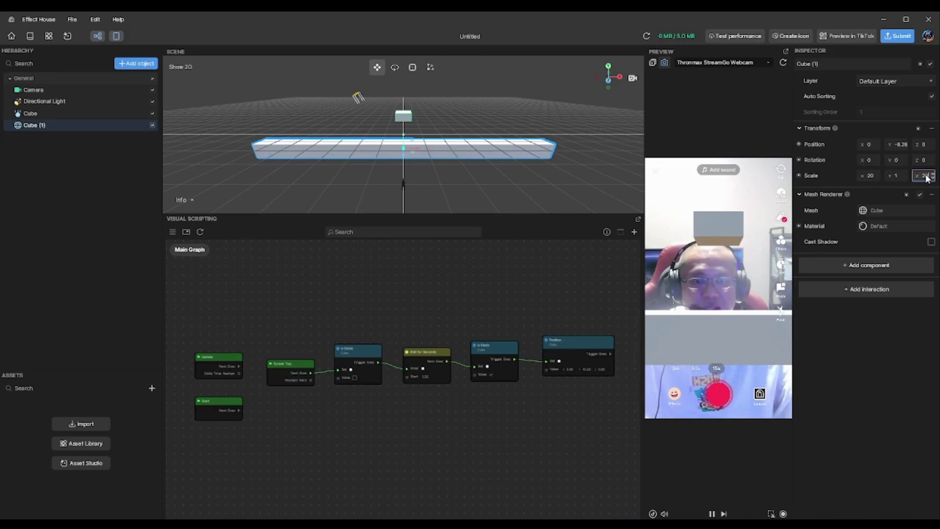
{"action": "key", "text": "Return"}
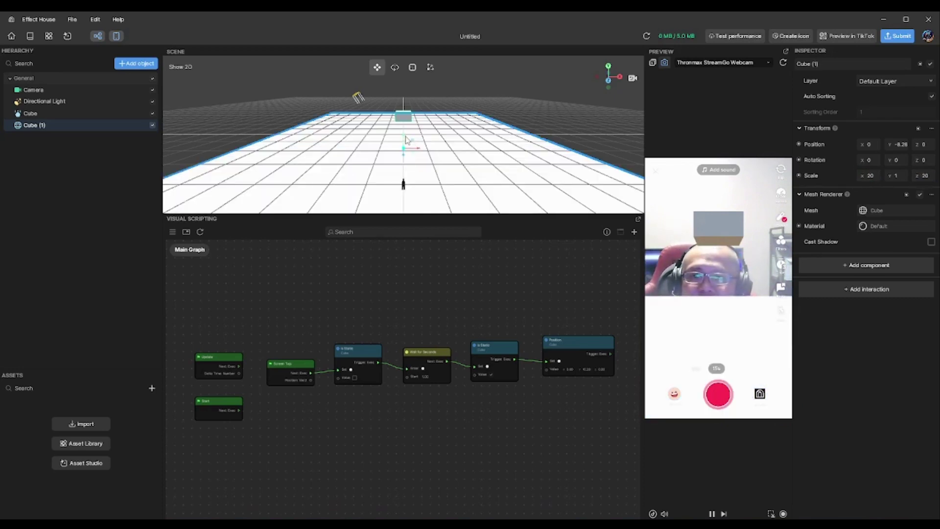
{"action": "left_click_drag", "start_coordinate": [404, 139], "coordinate": [430, 210]}
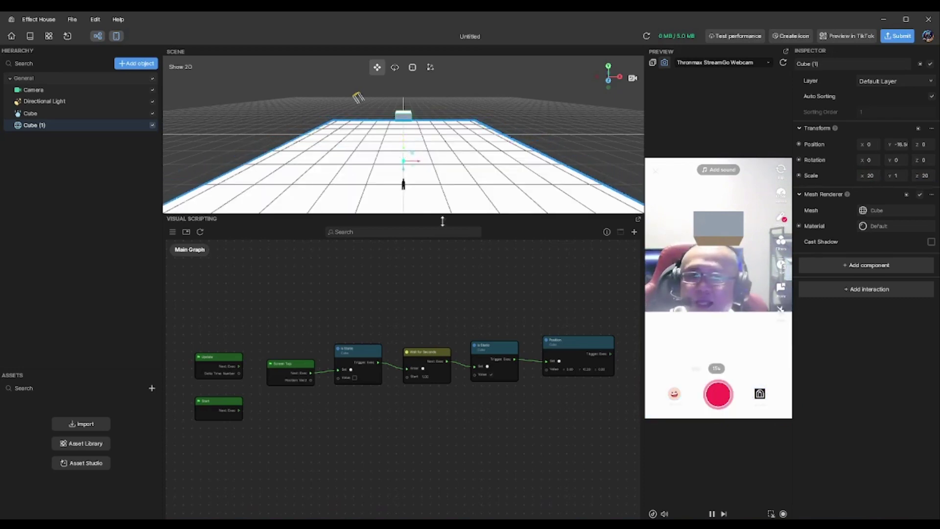
{"action": "left_click", "coordinate": [856, 267]}
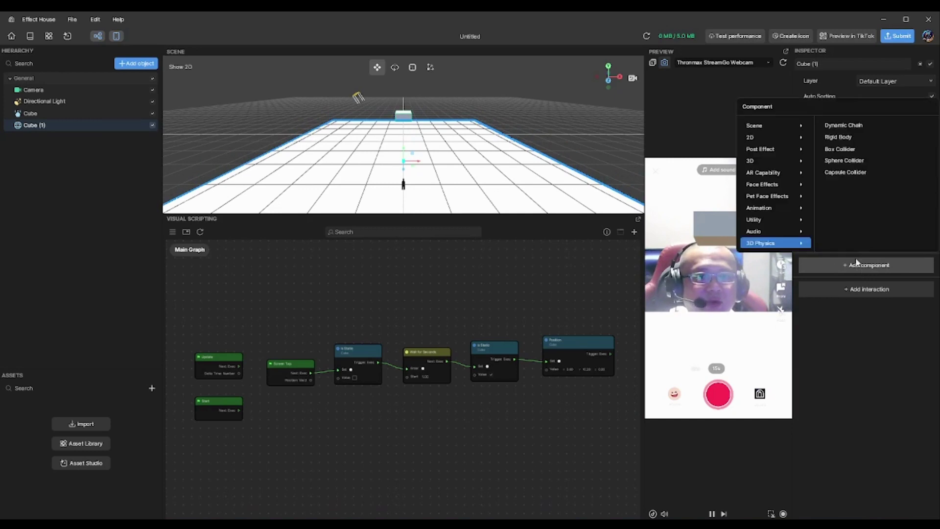
{"action": "left_click", "coordinate": [838, 149]}
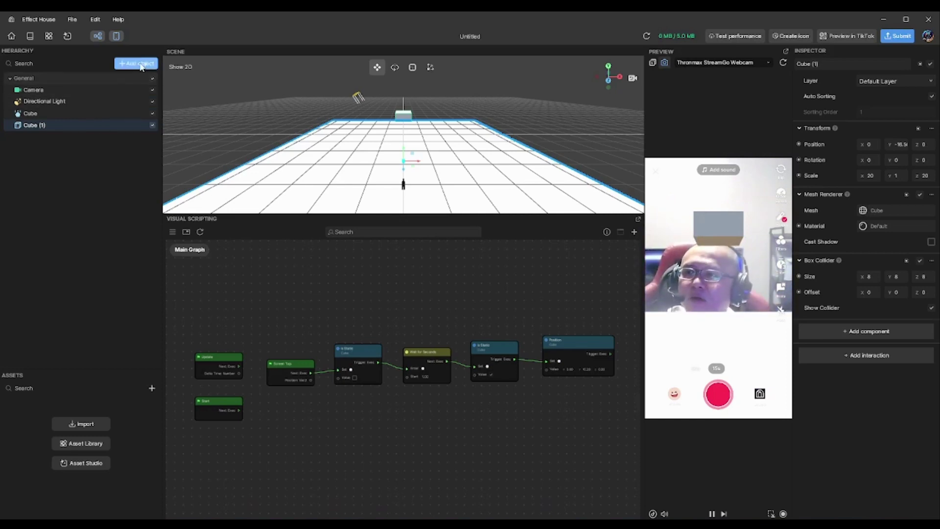
Add Cube (2), set Scale Y and Z to 20, and move it left of the floor
{"action": "left_click", "coordinate": [140, 67]}
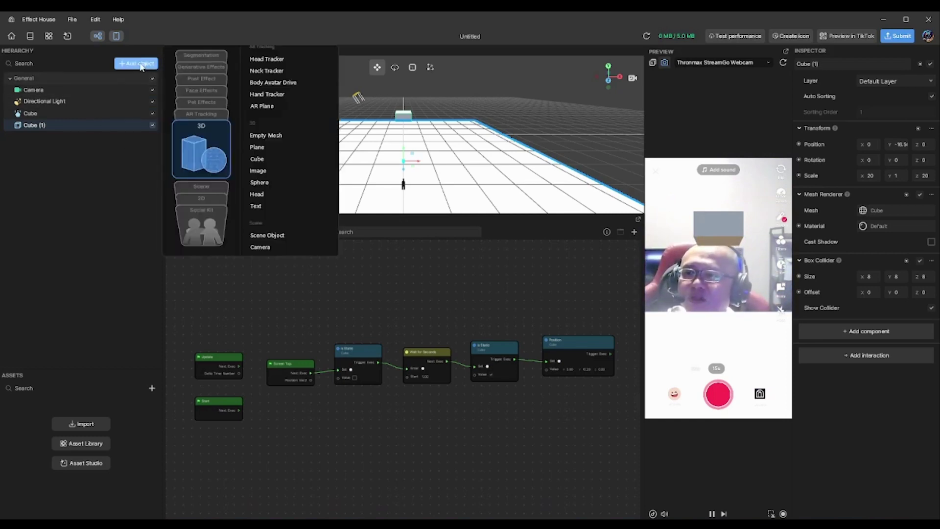
{"action": "left_click", "coordinate": [257, 159]}
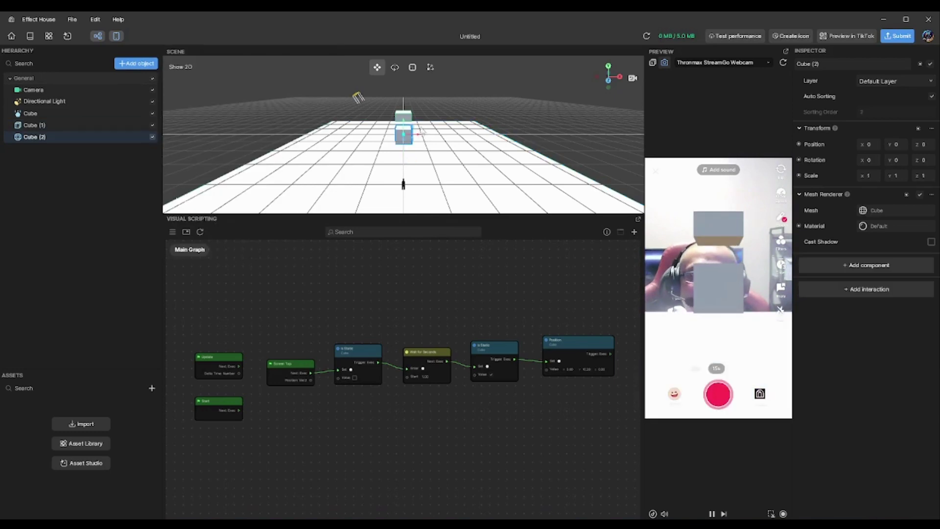
{"action": "left_click_drag", "start_coordinate": [419, 138], "coordinate": [400, 136]}
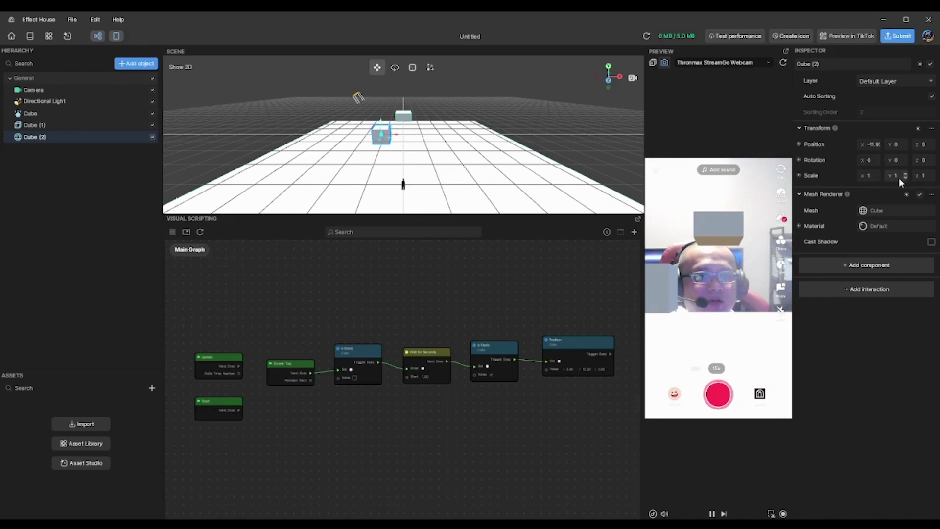
{"action": "key", "text": "Return"}
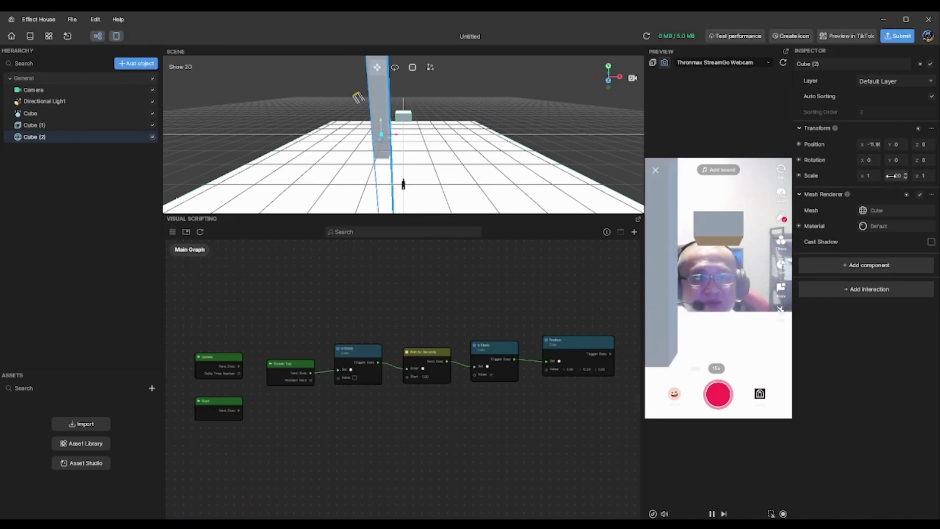
{"action": "left_click", "coordinate": [927, 179]}
{"action": "type", "text": "20"}
{"action": "key", "text": "Return"}
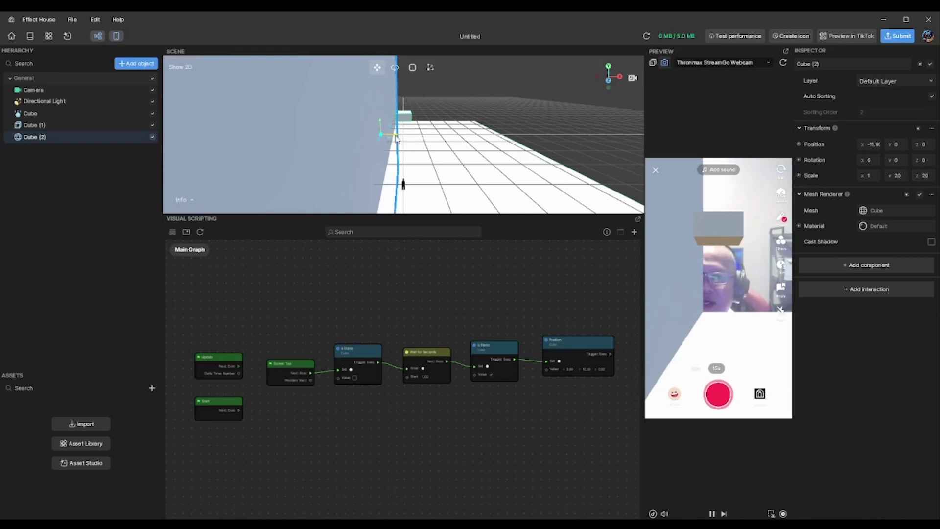
{"action": "left_click_drag", "start_coordinate": [396, 140], "coordinate": [388, 134]}
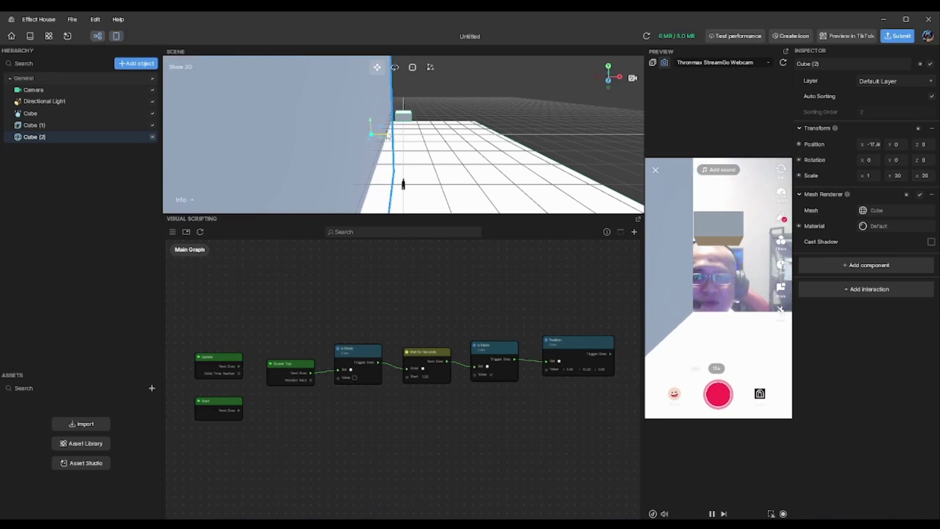
Give the wall a Box Collider and slide it back right toward the floor
{"action": "left_click", "coordinate": [835, 265]}
{"action": "left_click", "coordinate": [839, 149]}
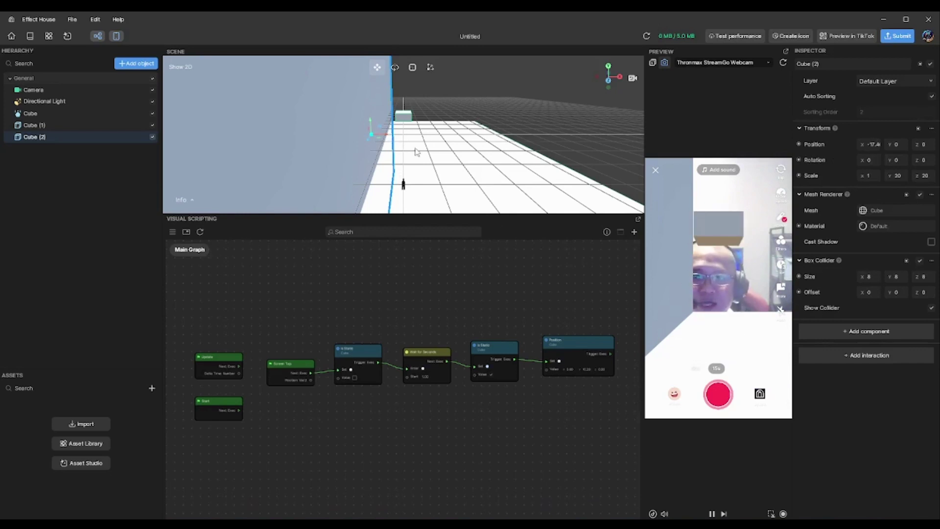
{"action": "left_click_drag", "start_coordinate": [386, 139], "coordinate": [405, 142]}
{"action": "left_click", "coordinate": [397, 138]}
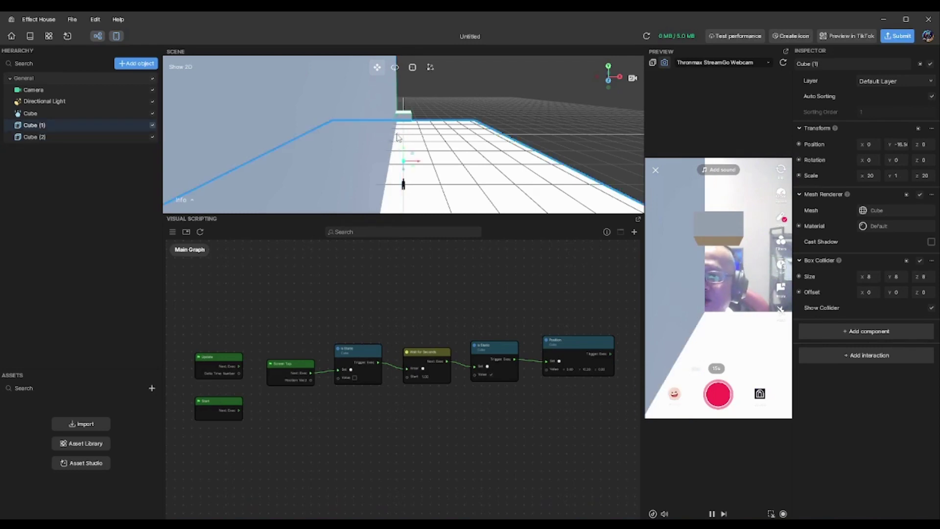
{"action": "left_click", "coordinate": [80, 141]}
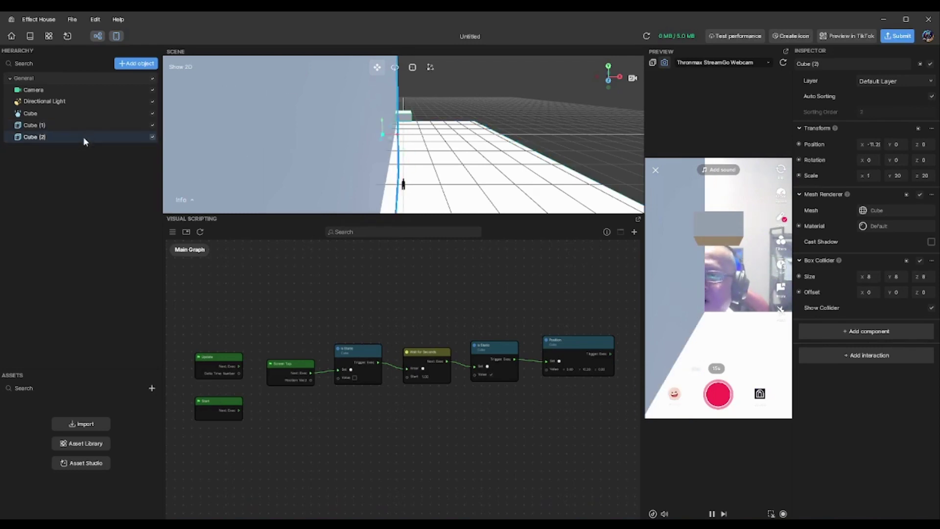
Push the Cube (2) wall further left to X -21
{"action": "left_click_drag", "start_coordinate": [401, 139], "coordinate": [382, 136]}
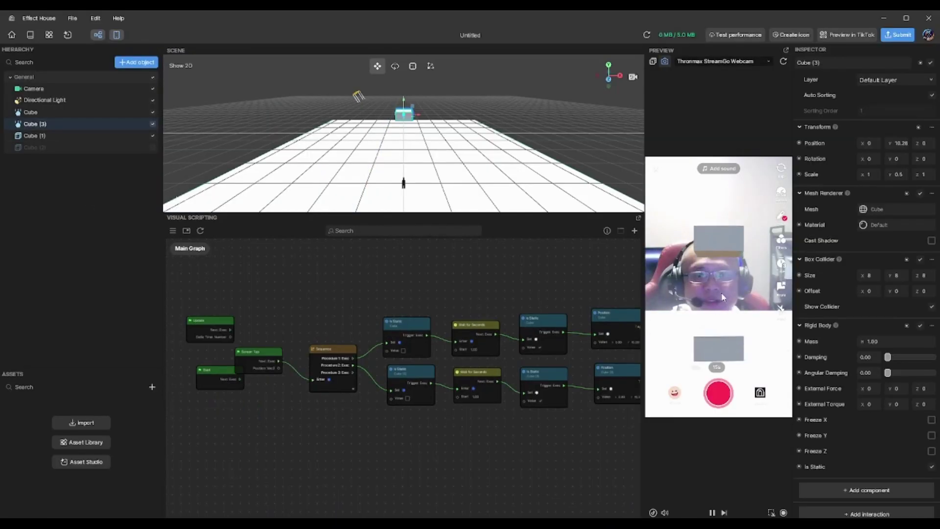
Tap the preview to drop the cubes, then review the graph
{"action": "left_click", "coordinate": [721, 292]}
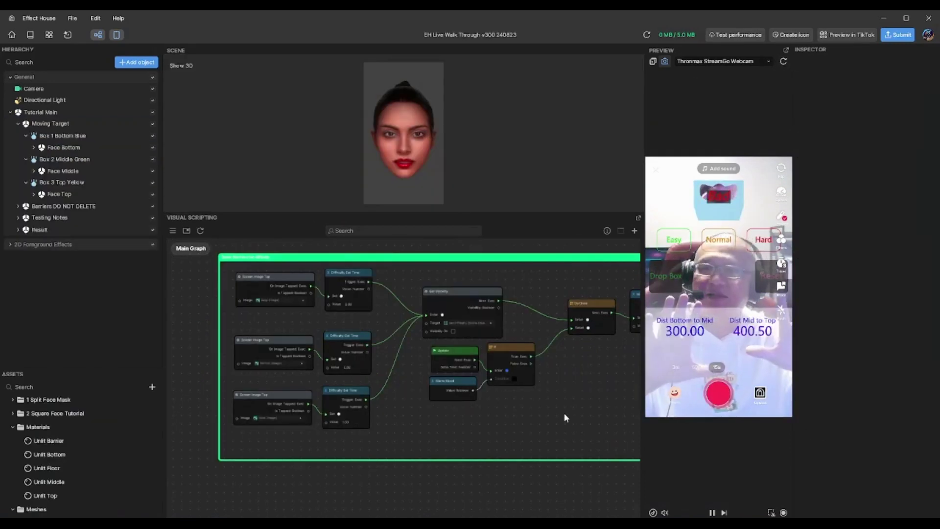
{"action": "scroll", "coordinate": [564, 413], "scroll_direction": "down", "scroll_amount": 5}
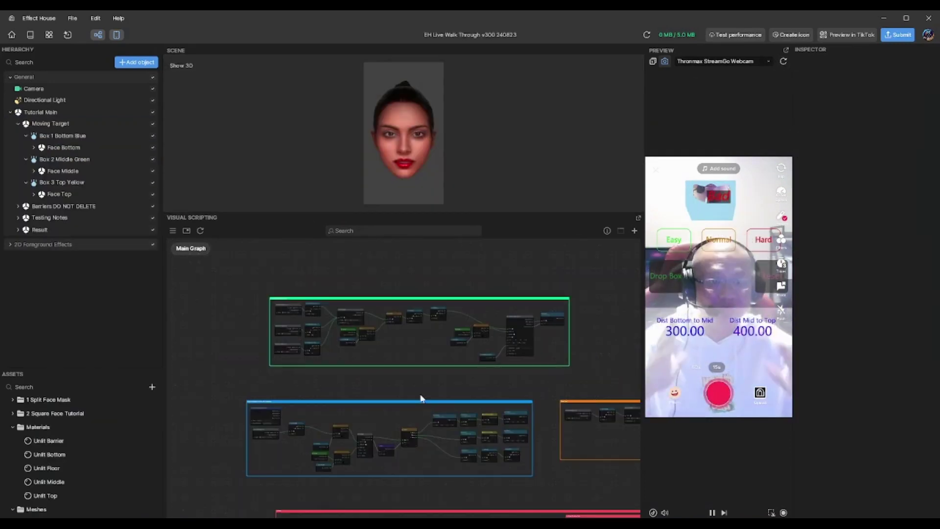